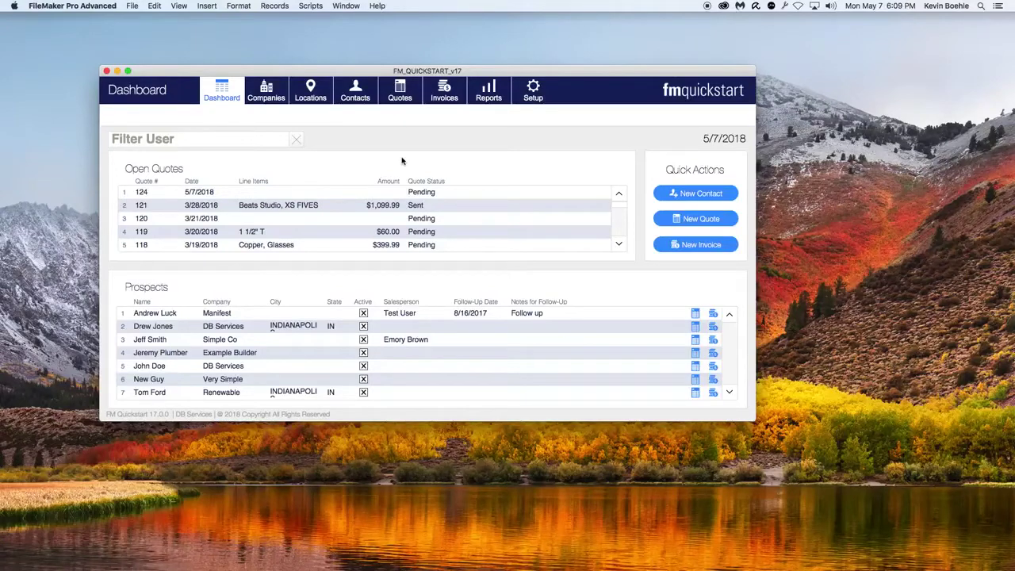
- Open the Products screen from the Setup area and switch it to Layout mode
click(530, 103)
click(290, 178)
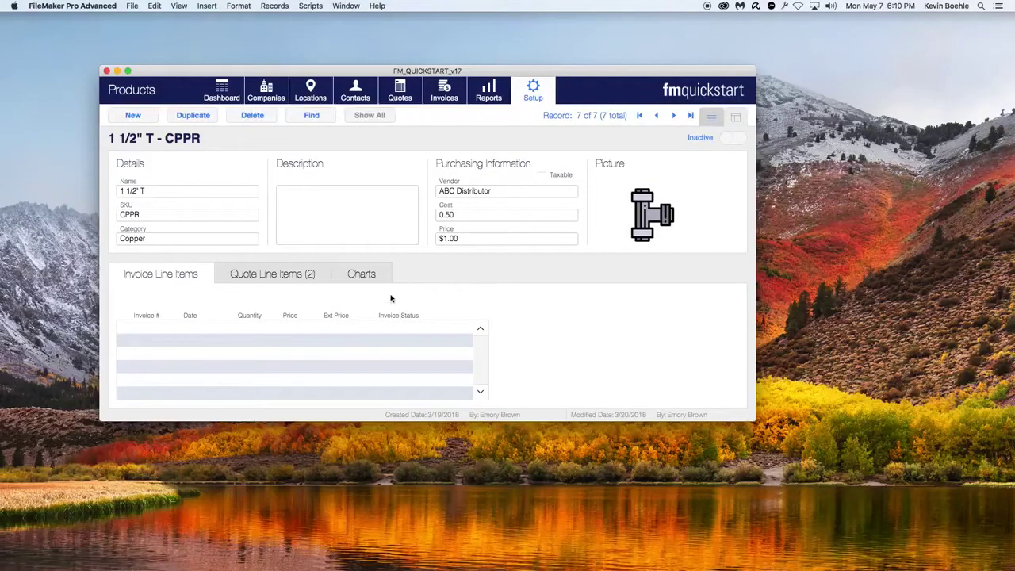
key(super+l)
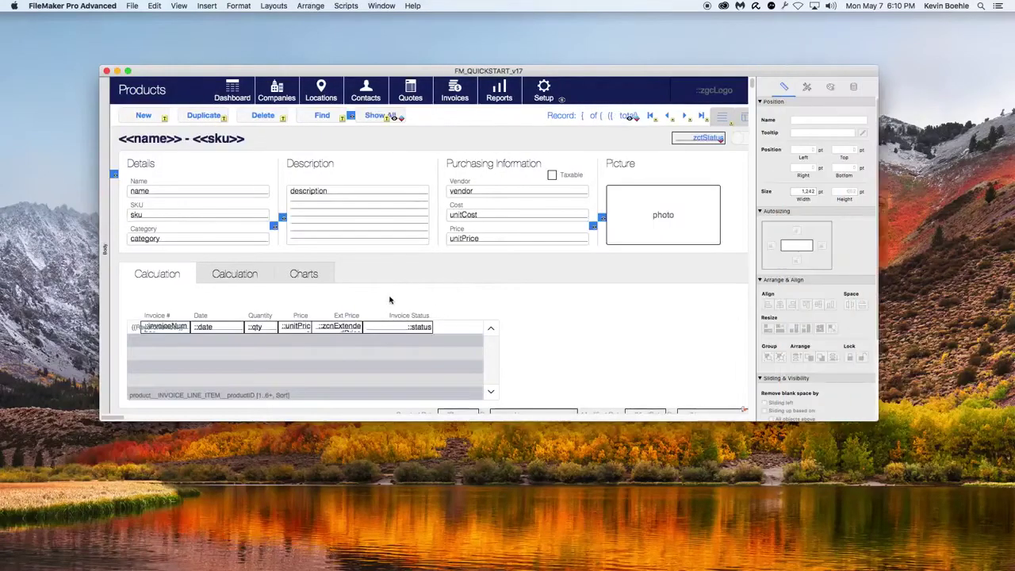
- Add a tab named "Attachments" to the tab control that holds the Charts tab
click(325, 276)
right_click(324, 276)
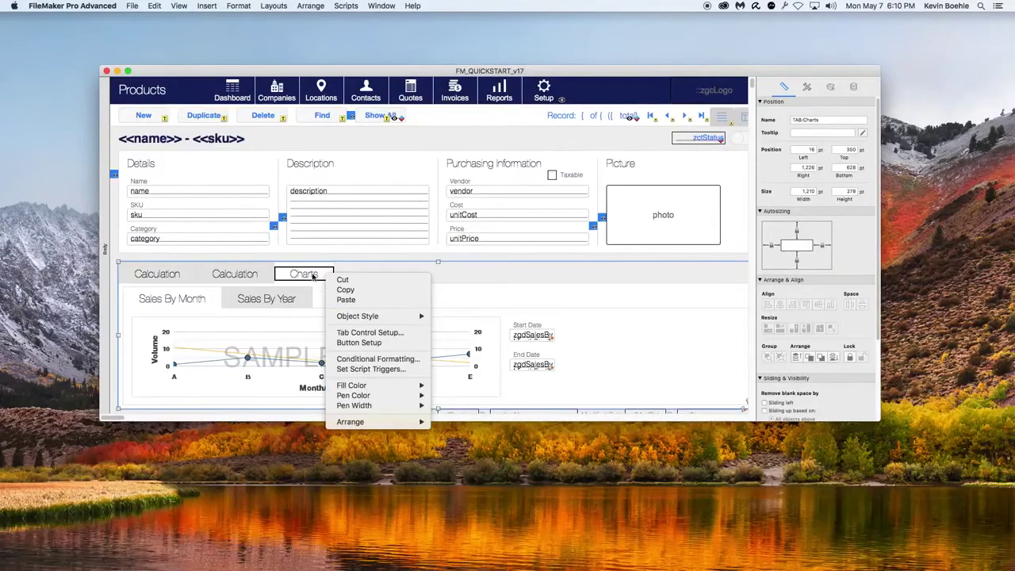
click(365, 332)
text(Attachment)
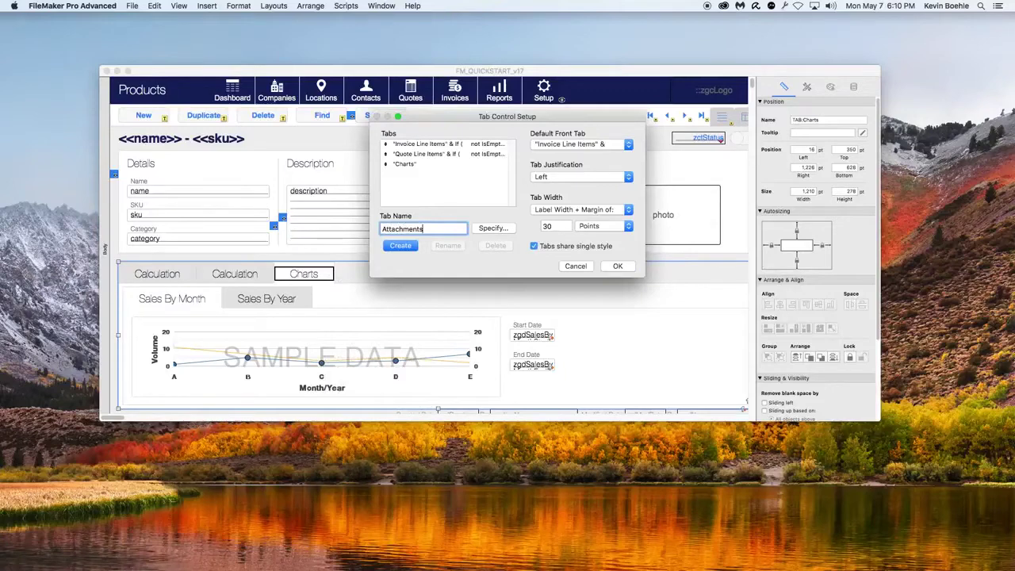
text(s)
click(408, 247)
click(623, 268)
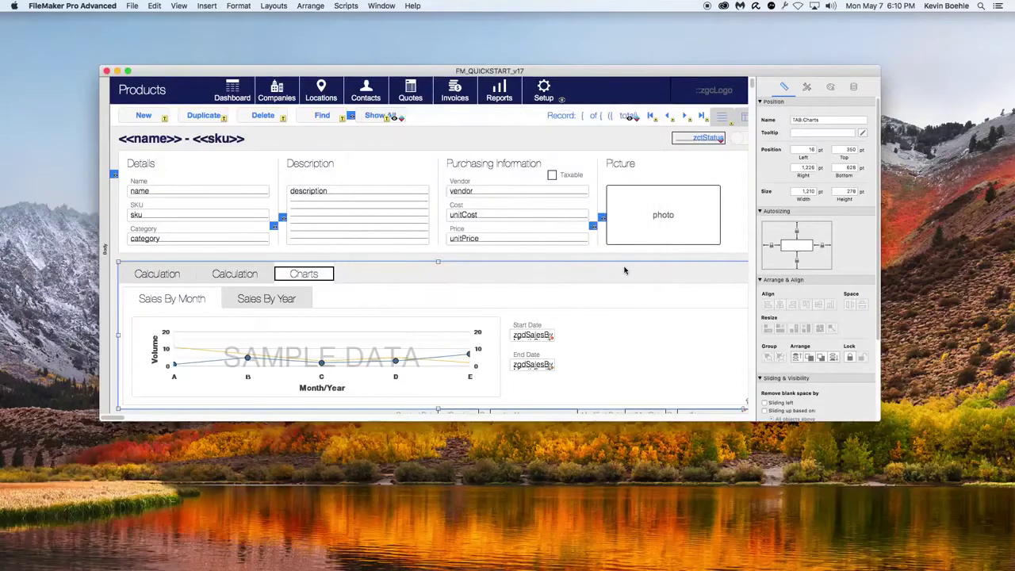
- Show the empty Attachments tab, then widen and reposition the window so blank space is available beside the Products layout
click(398, 279)
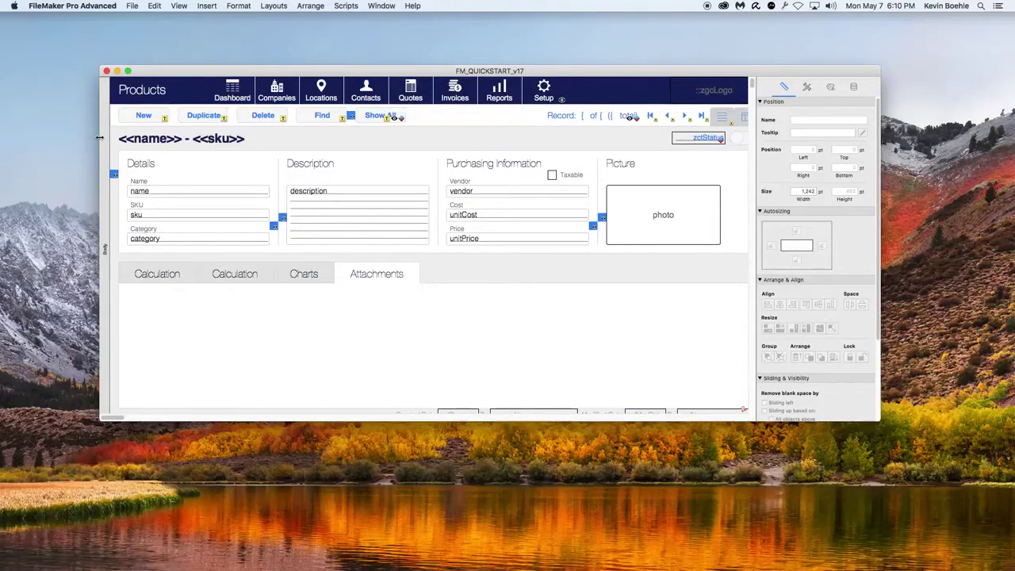
drag(99, 138, 36, 138)
drag(880, 225, 1013, 210)
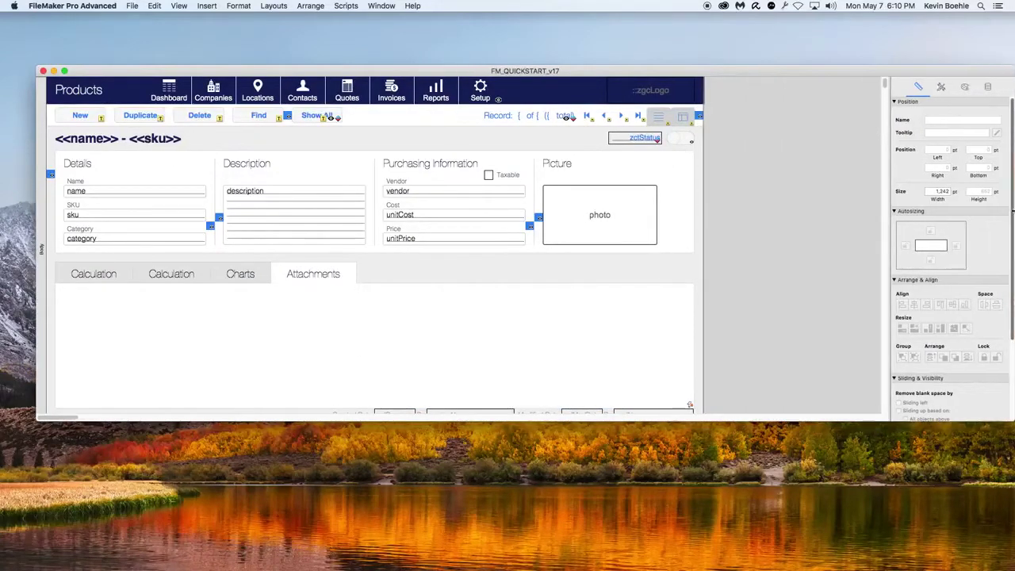
drag(645, 74, 613, 69)
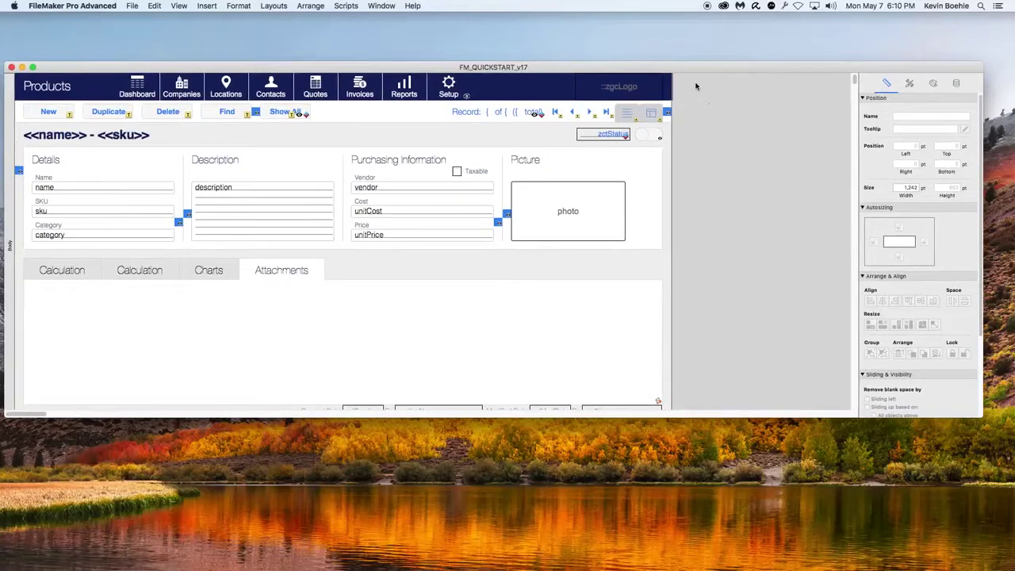
- Insert a portal that shows records from a new Attachments add-on table
click(206, 5)
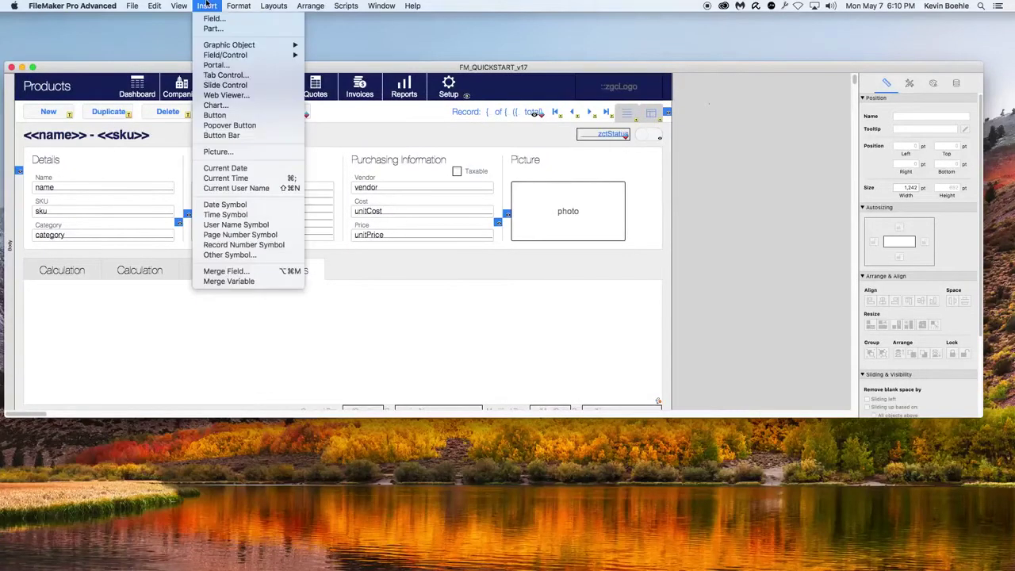
click(222, 66)
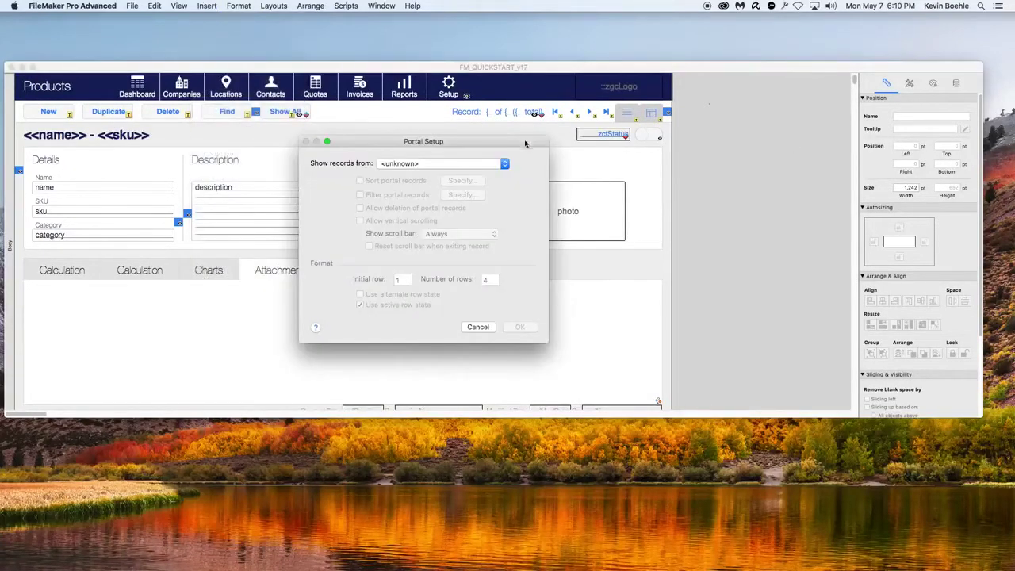
click(425, 164)
scroll(500, 345, down, 10)
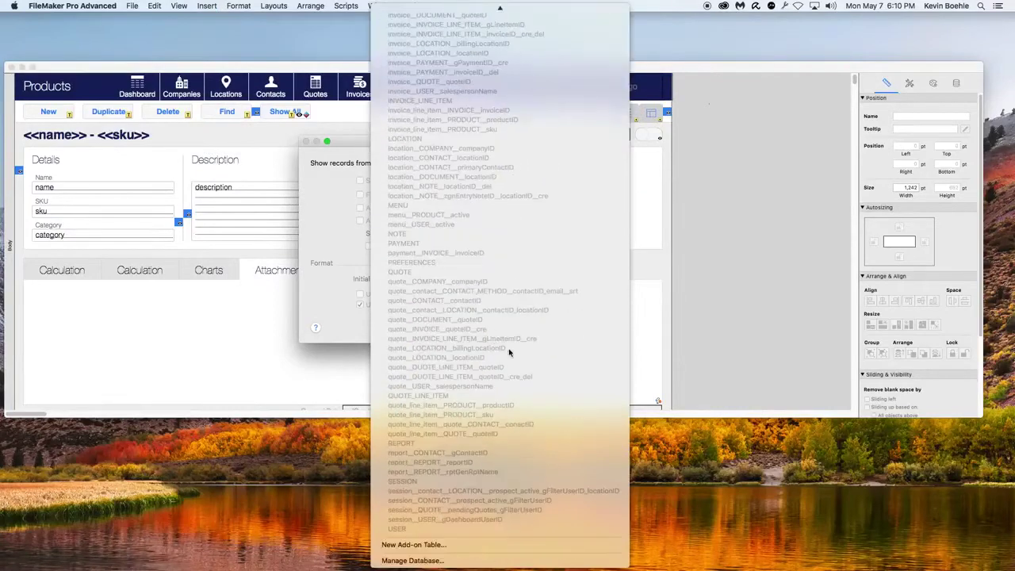
click(471, 547)
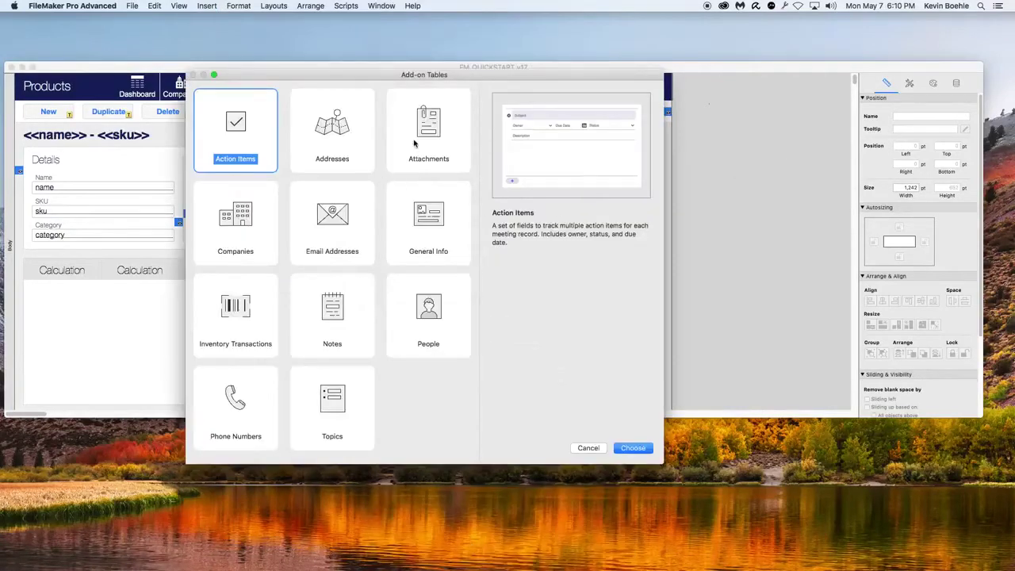
click(417, 144)
click(631, 449)
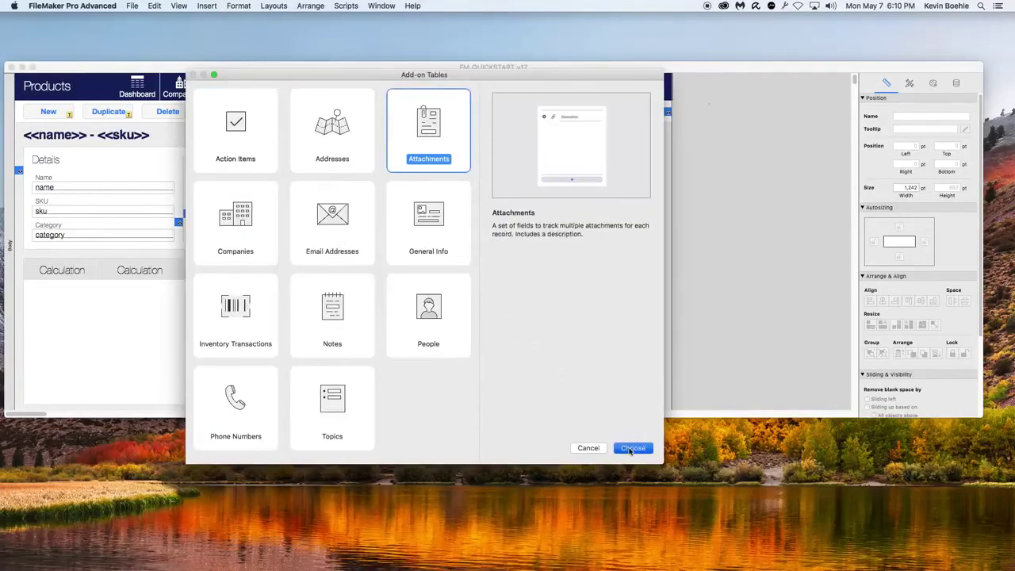
click(517, 128)
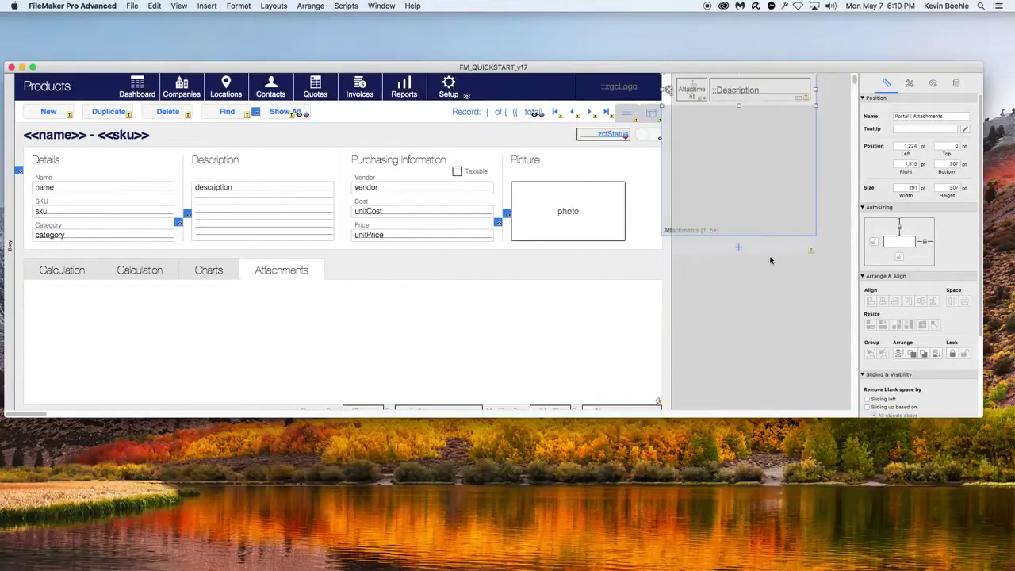
- Move the Attachments portal together with its add button fully into the blank area beside the layout
shift+click(771, 253)
drag(761, 212, 782, 220)
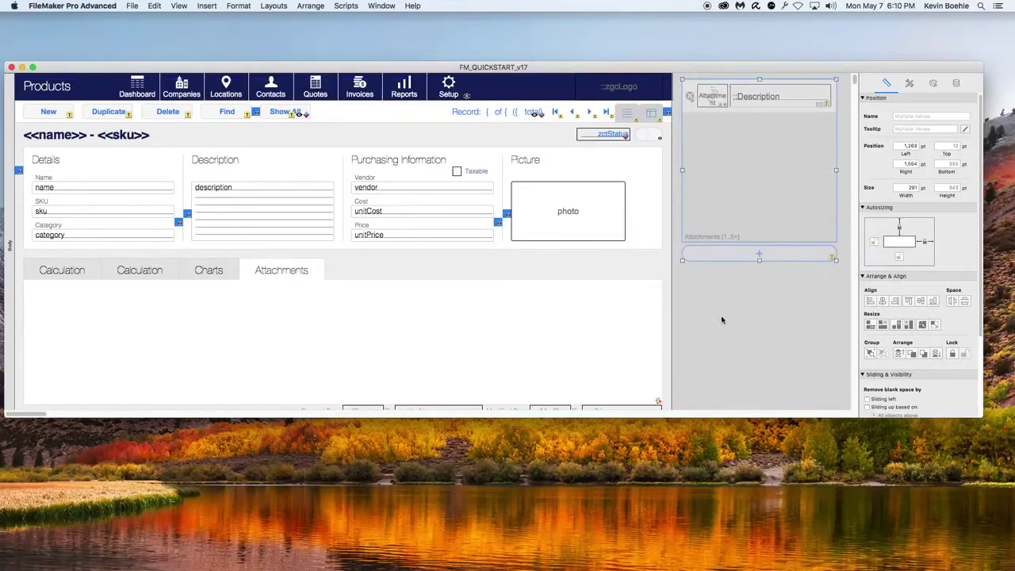
scroll(660, 333, down, 2)
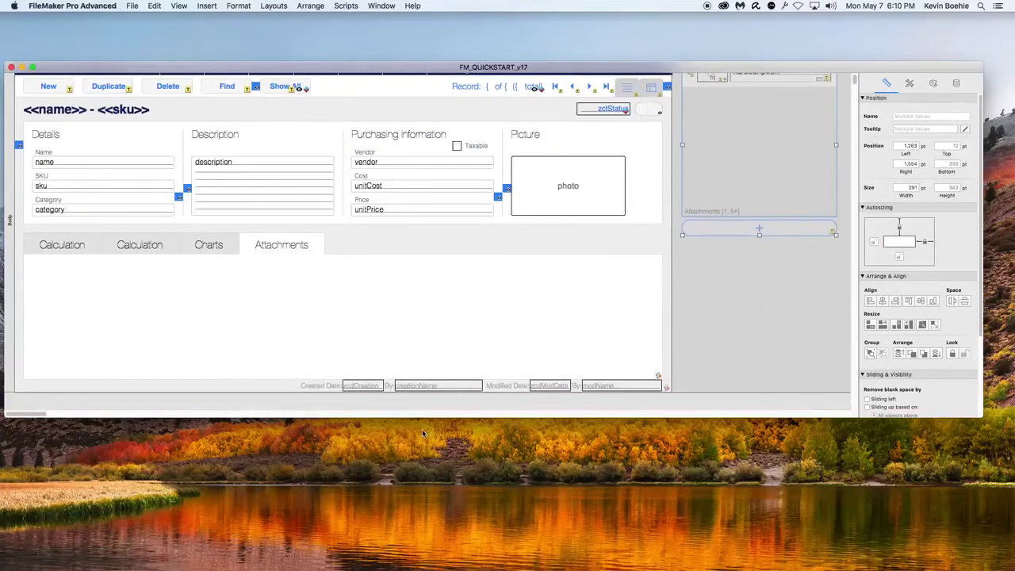
scroll(794, 318, up, 2)
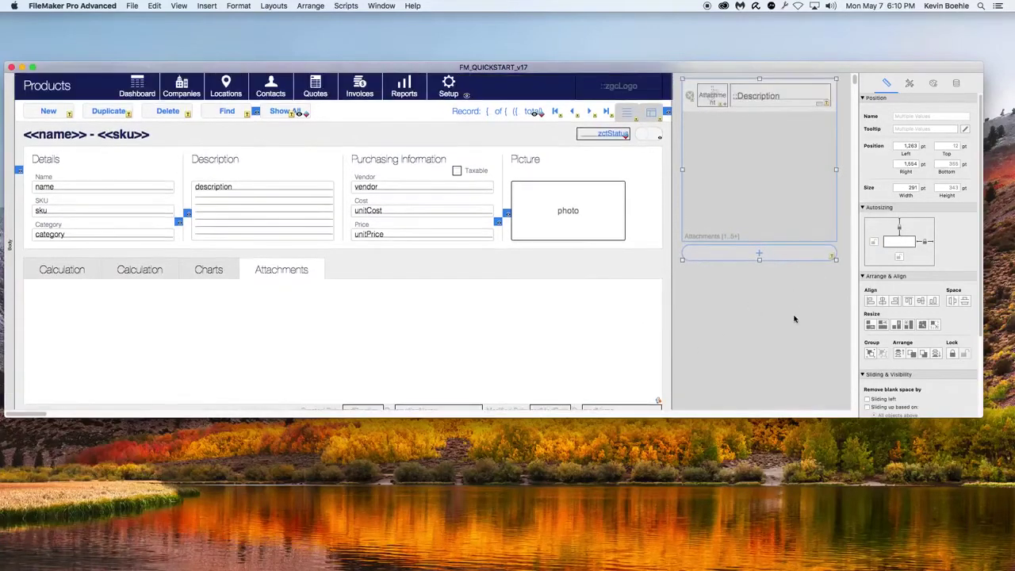
- Set the Attachments portal's number of rows to 2
click(794, 325)
double_click(787, 215)
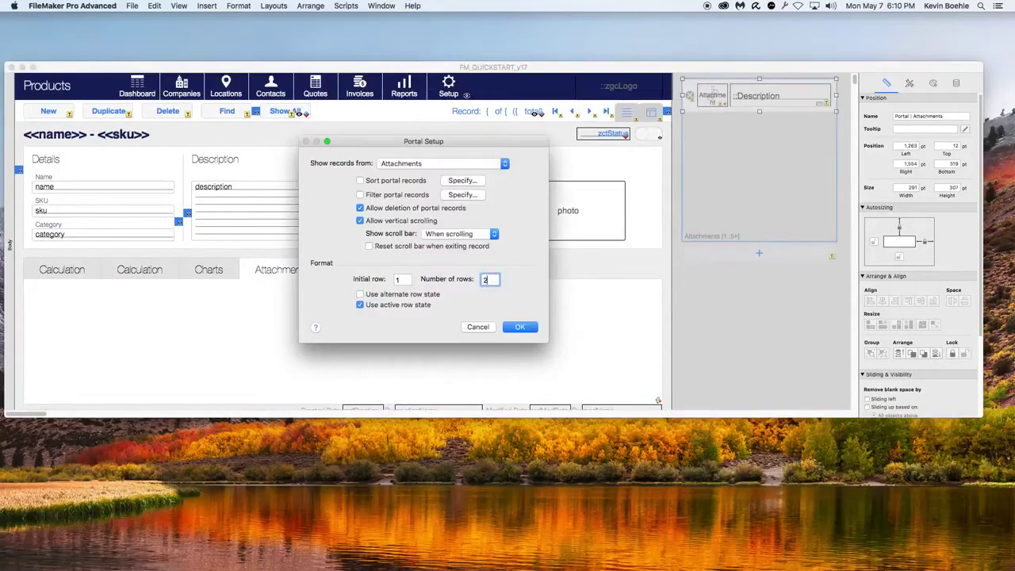
text(2)
key(Return)
- Place the two-row portal and its add button inside the Attachments tab, with the button directly below the portal
drag(775, 250, 129, 373)
shift+click(774, 136)
click(251, 352)
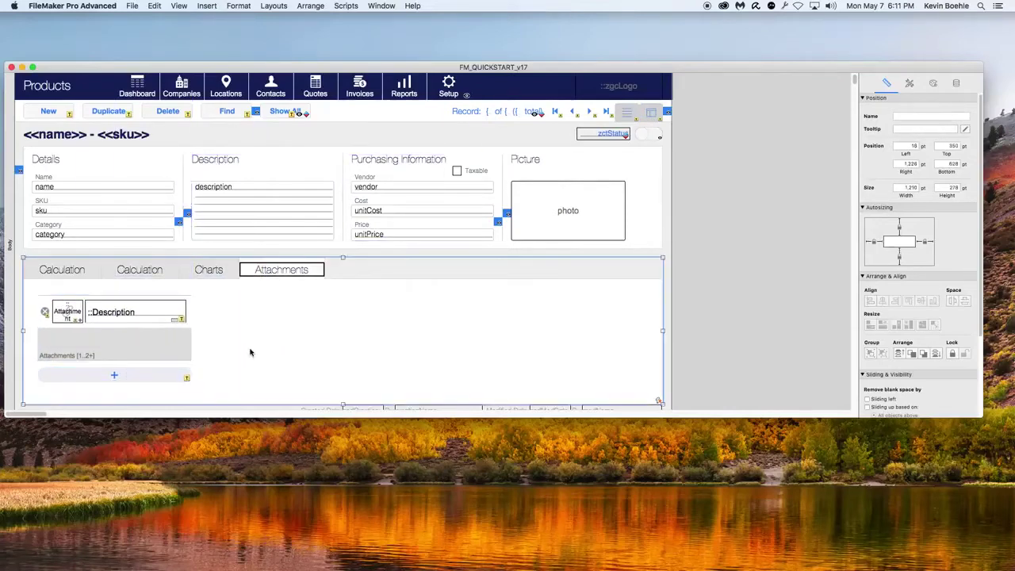
- In Browse mode, create a first record on the Attachments tab with the description "This is an attachment"
key(super+b)
click(339, 270)
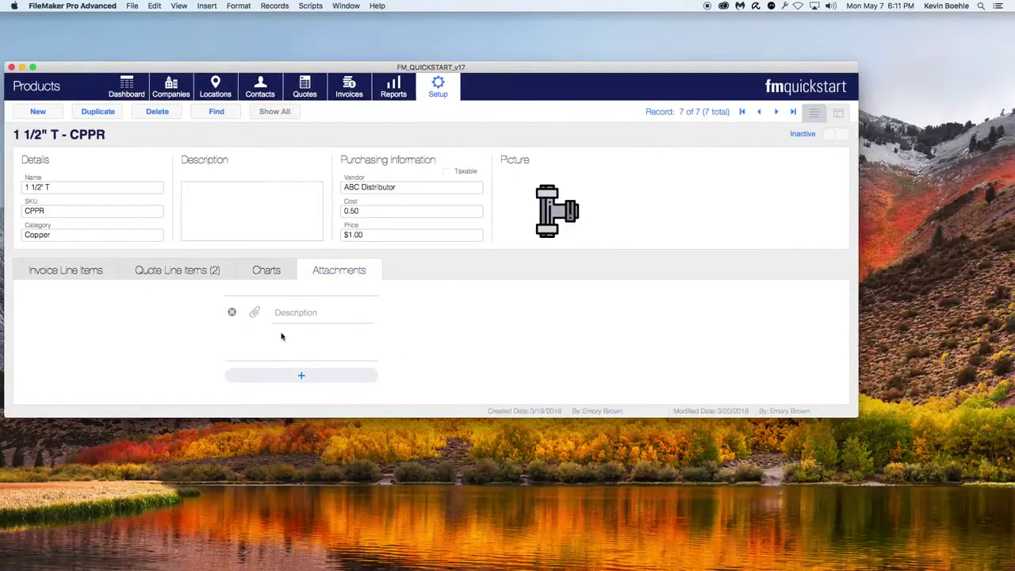
click(256, 317)
key(Tab)
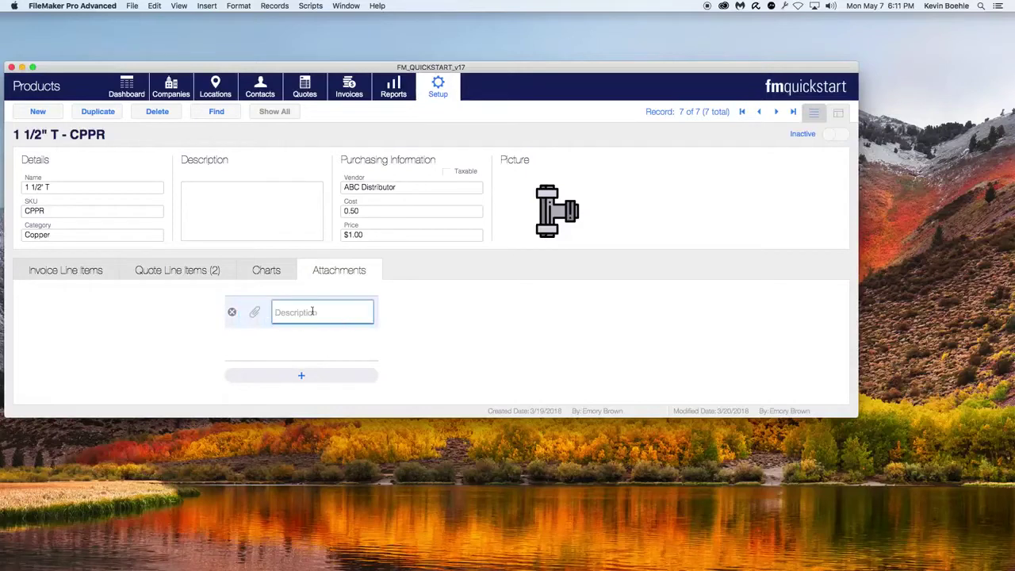
click(261, 319)
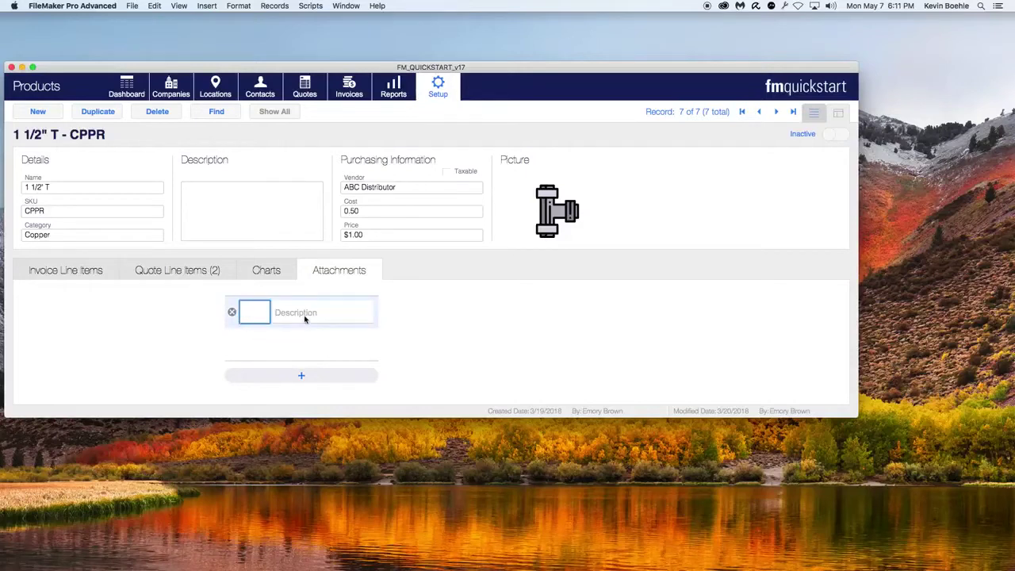
click(332, 310)
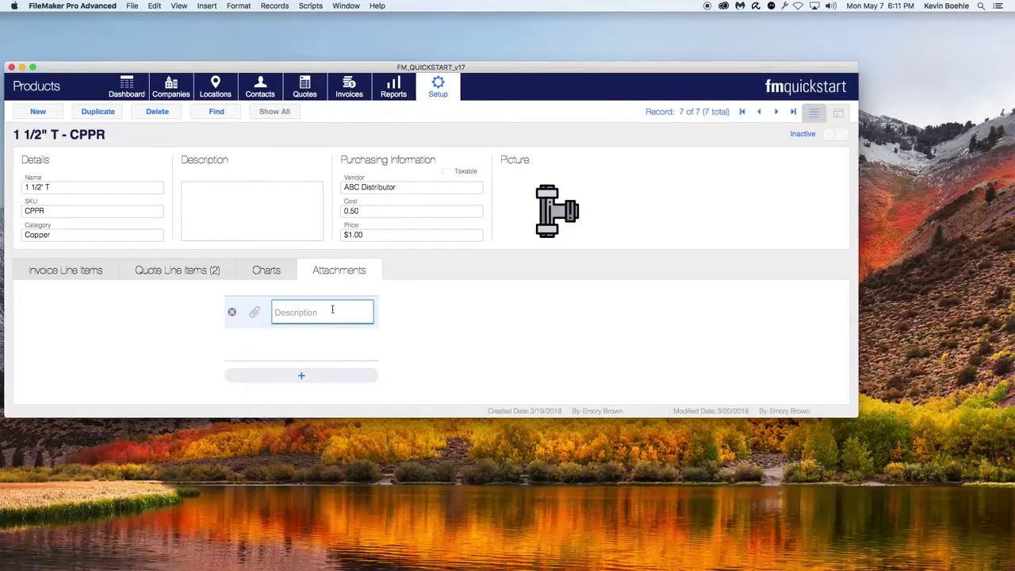
text(This is an attachment)
click(430, 307)
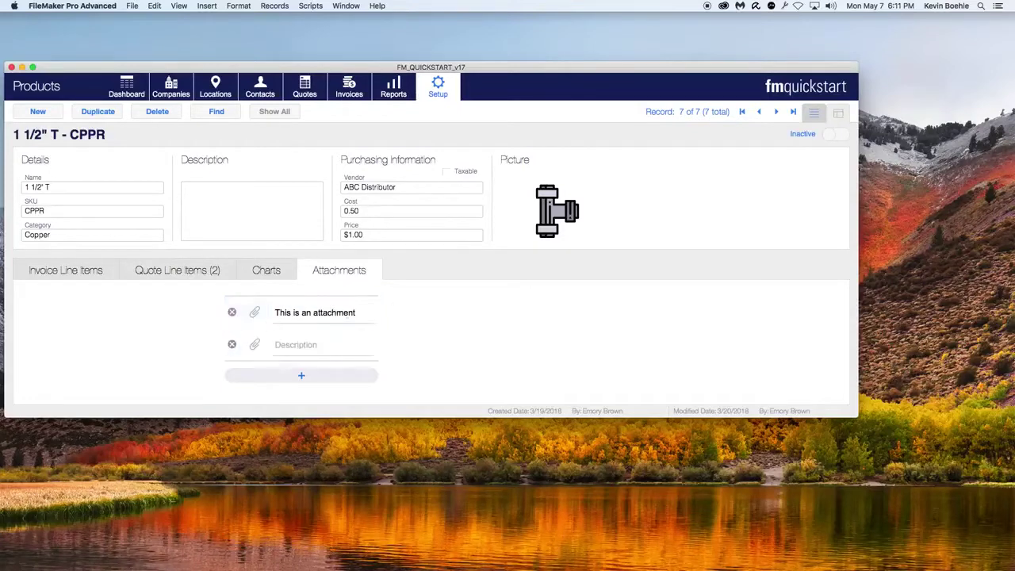
- Put the red "test" image into the first attachment row's container and commit the record
click(251, 313)
drag(106, 341, 255, 312)
click(450, 320)
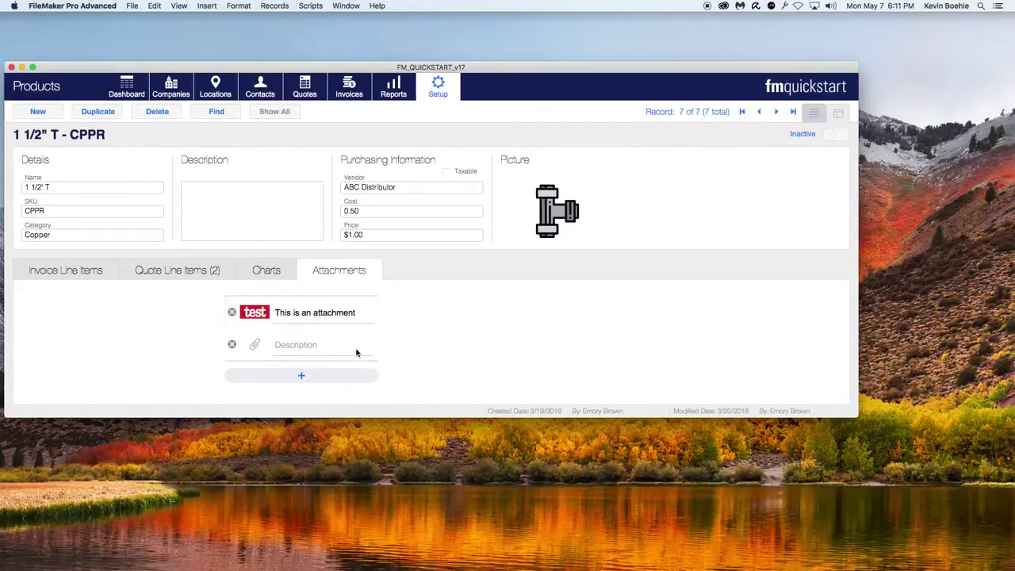
- Start a second attachment row with the portal's add button and put another image file into its container
click(304, 378)
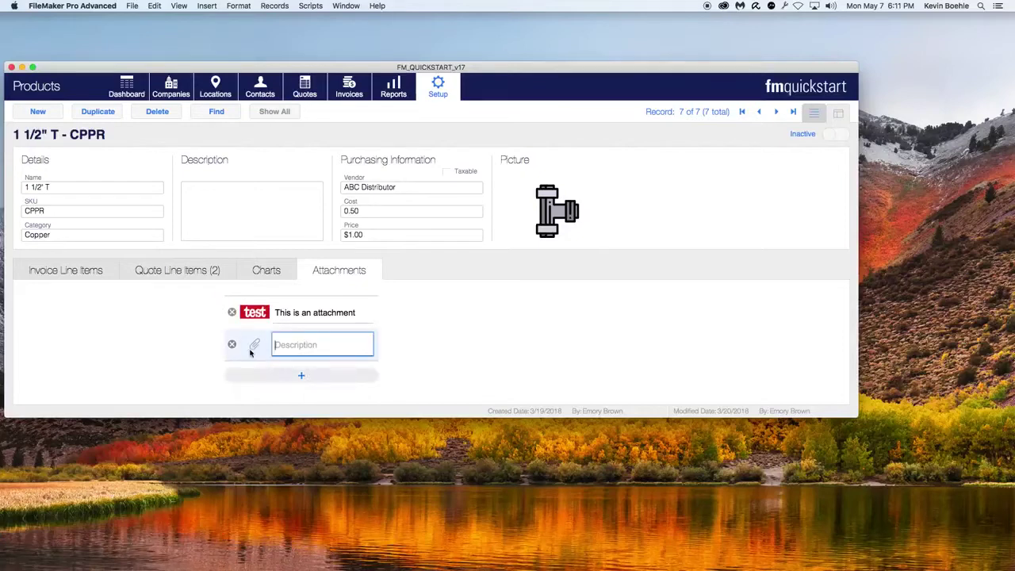
drag(125, 395, 255, 346)
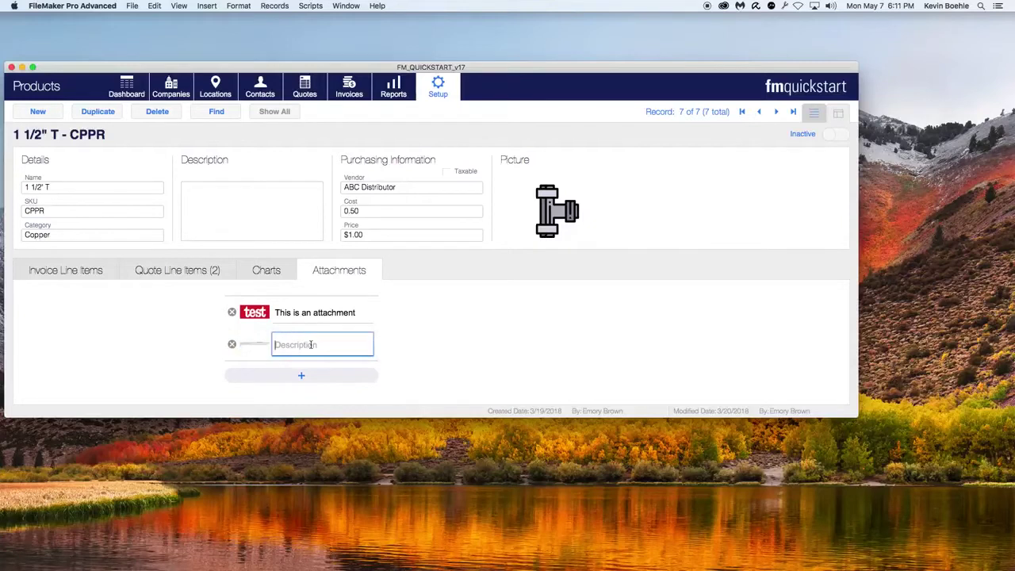
text(This is another attachment)
click(508, 365)
click(320, 346)
scroll(357, 349, down, 1)
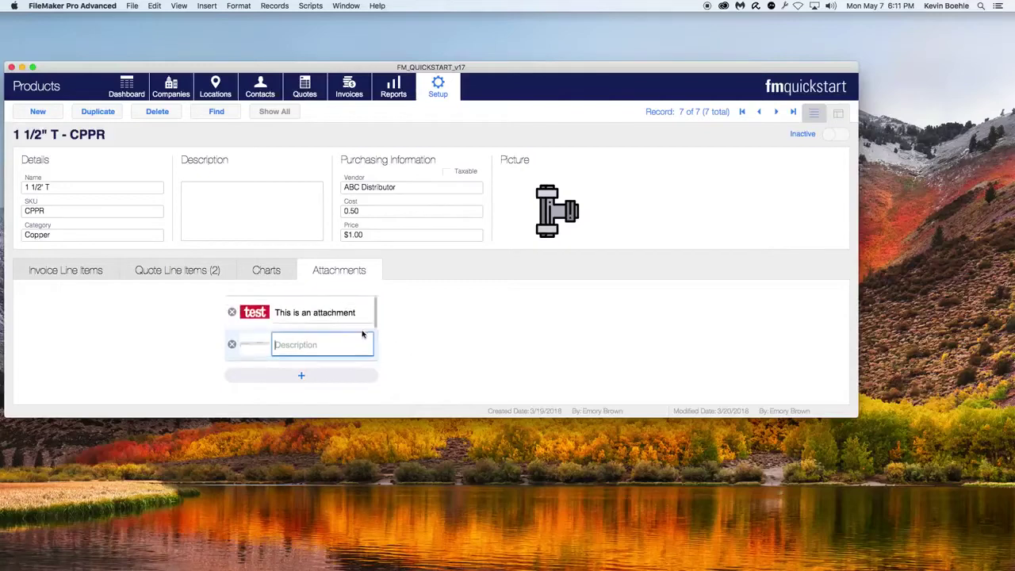
- Examine the steps of the "Attachments | Add" script in the Script Workspace, then close the workspace
click(310, 5)
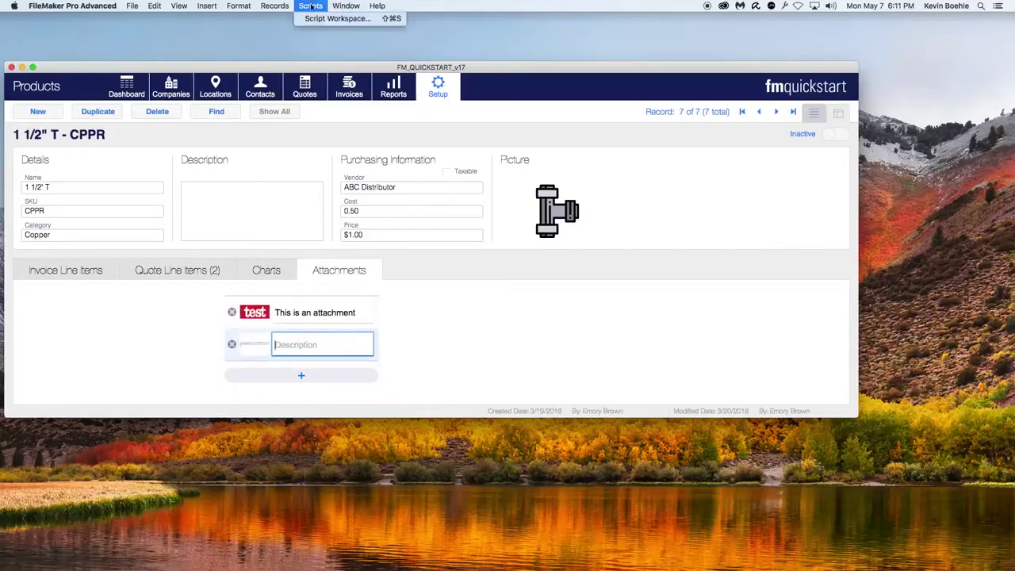
click(312, 18)
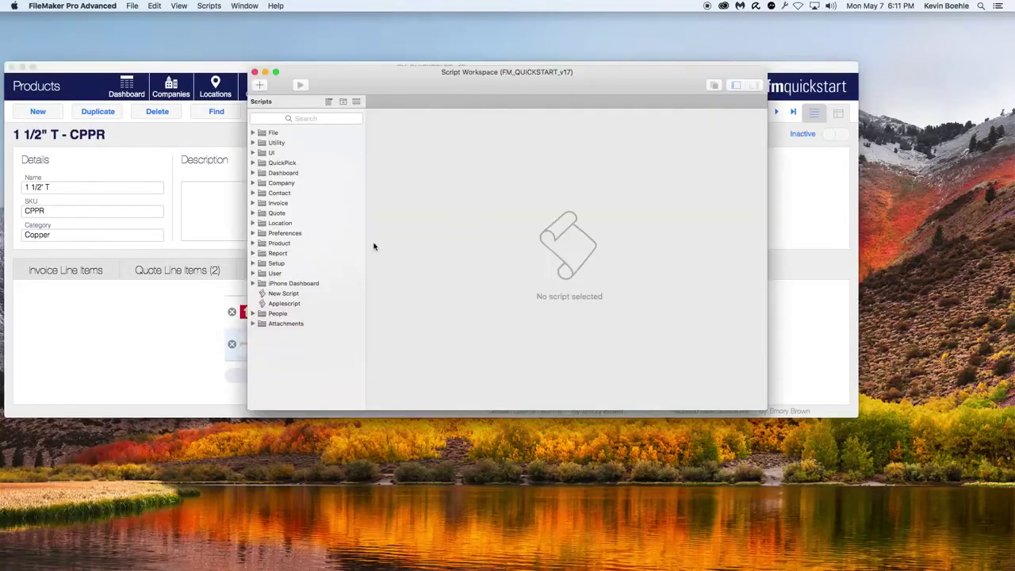
click(253, 322)
click(309, 333)
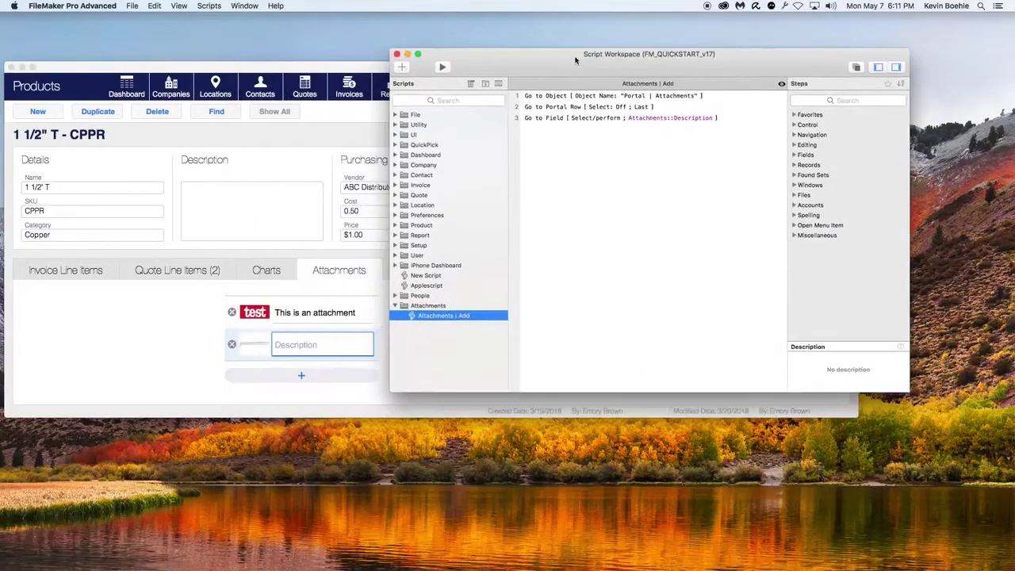
drag(434, 73, 576, 55)
click(397, 55)
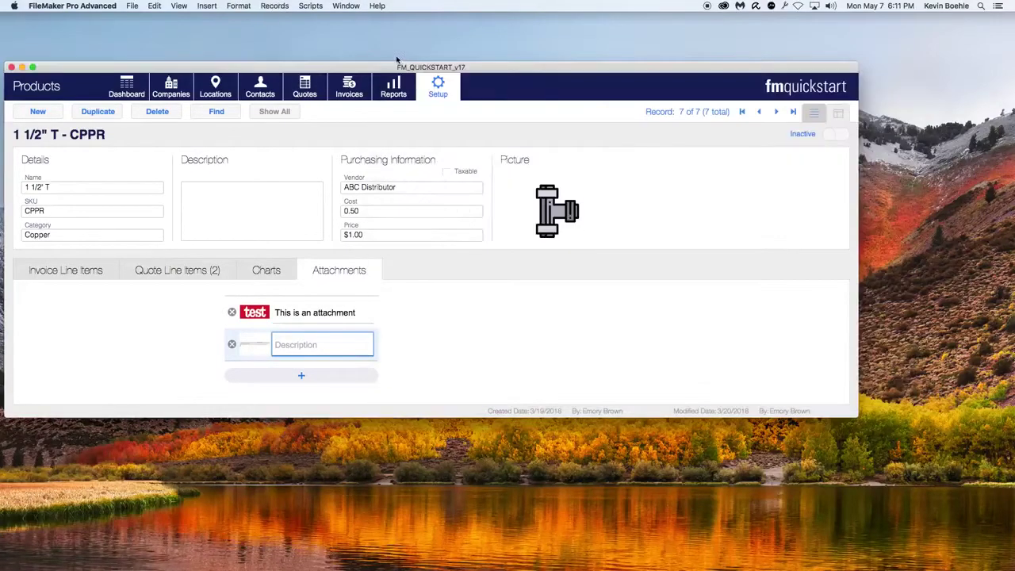
- Open the database definition and examine the fields of the Attachments table
click(132, 5)
mouse_move(161, 93)
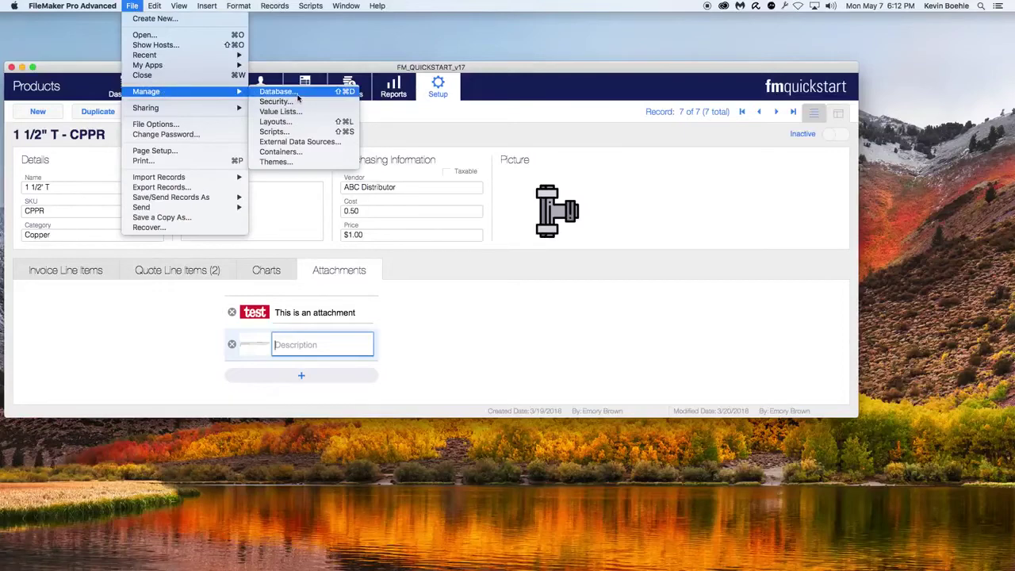
click(278, 91)
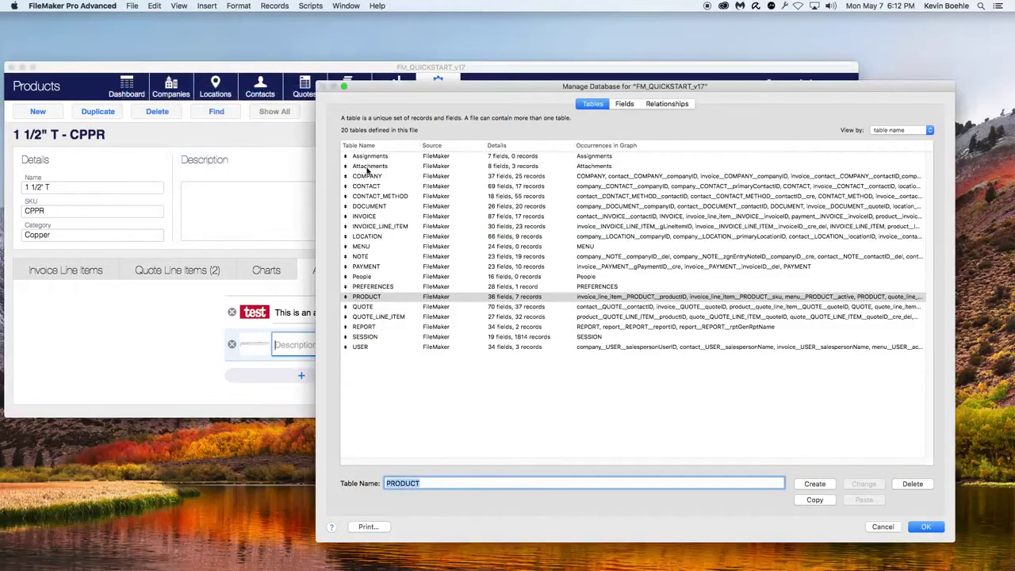
click(374, 166)
click(624, 104)
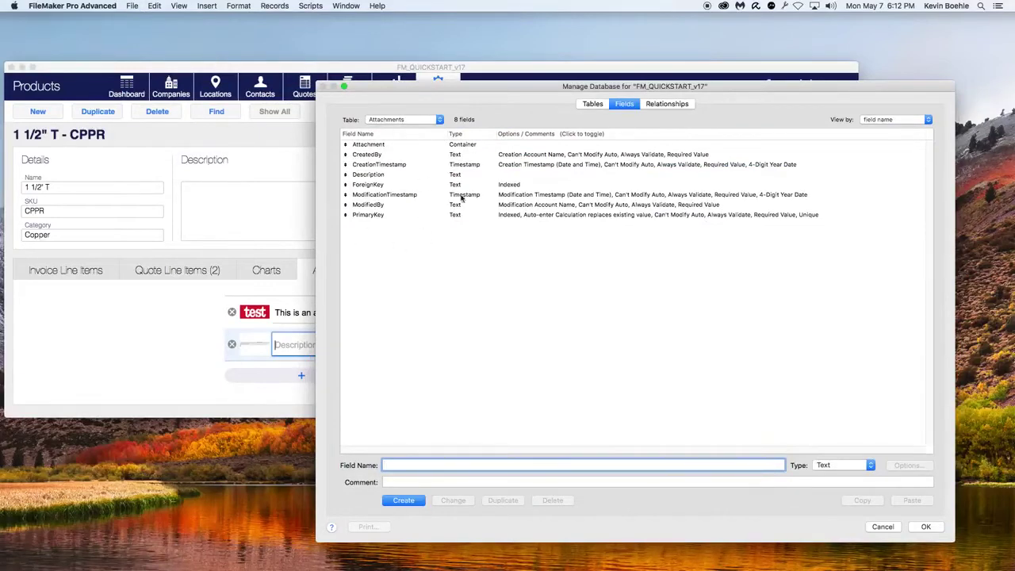
- Examine the relationship between the Attachments and PRODUCT tables in the relationships graph, then close the database definition
click(668, 106)
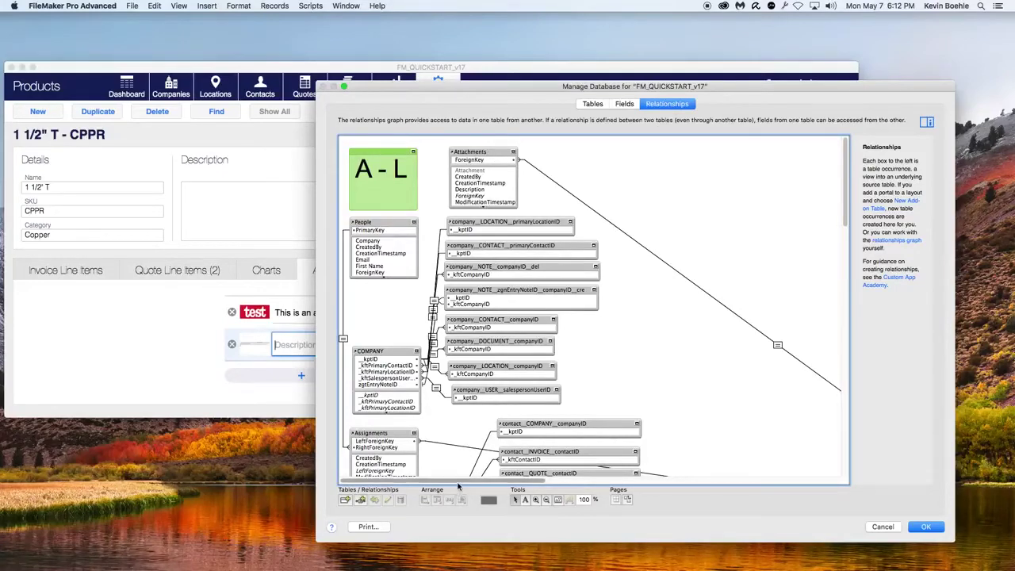
scroll(453, 468, right, 10)
scroll(594, 449, down, 5)
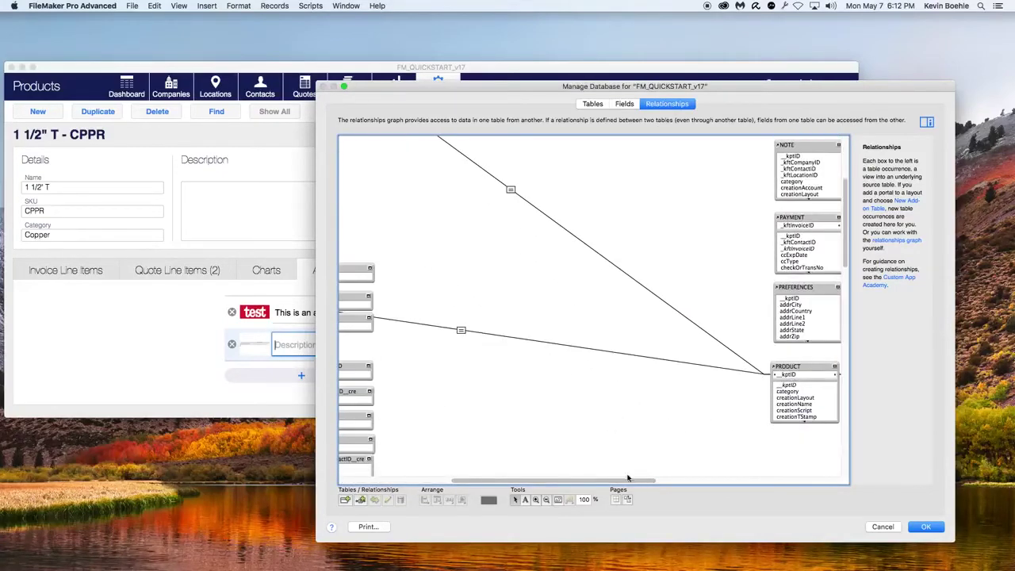
drag(616, 480, 712, 470)
scroll(602, 452, left, 10)
scroll(603, 452, up, 5)
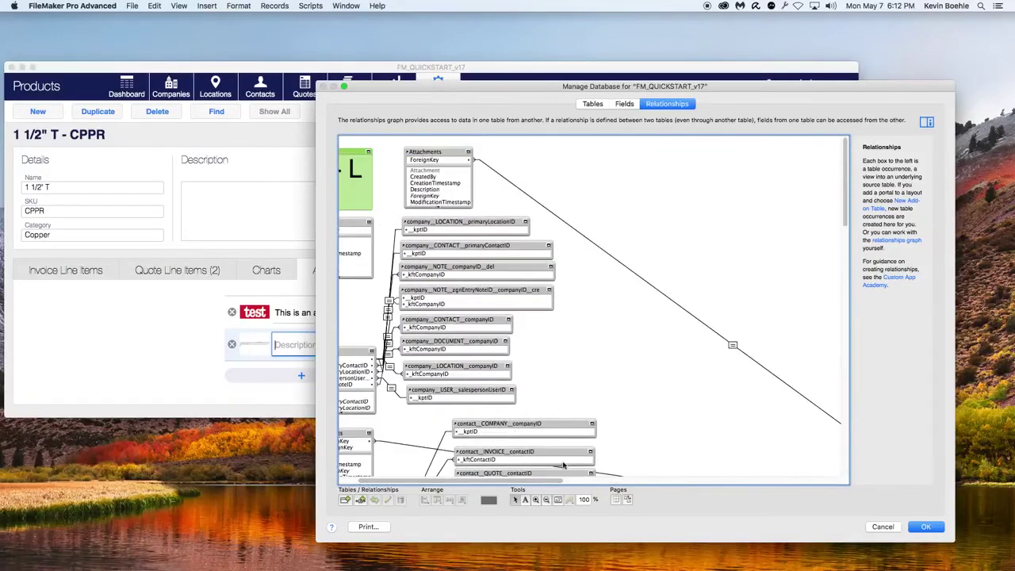
scroll(602, 459, right, 10)
scroll(680, 451, down, 5)
scroll(679, 451, down, 1)
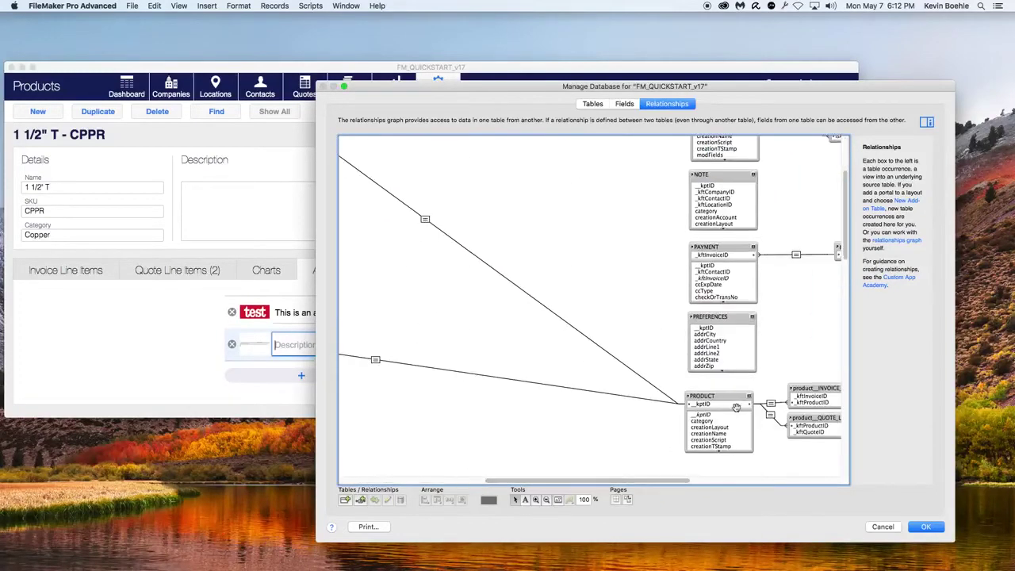
scroll(592, 488, left, 10)
scroll(591, 487, up, 5)
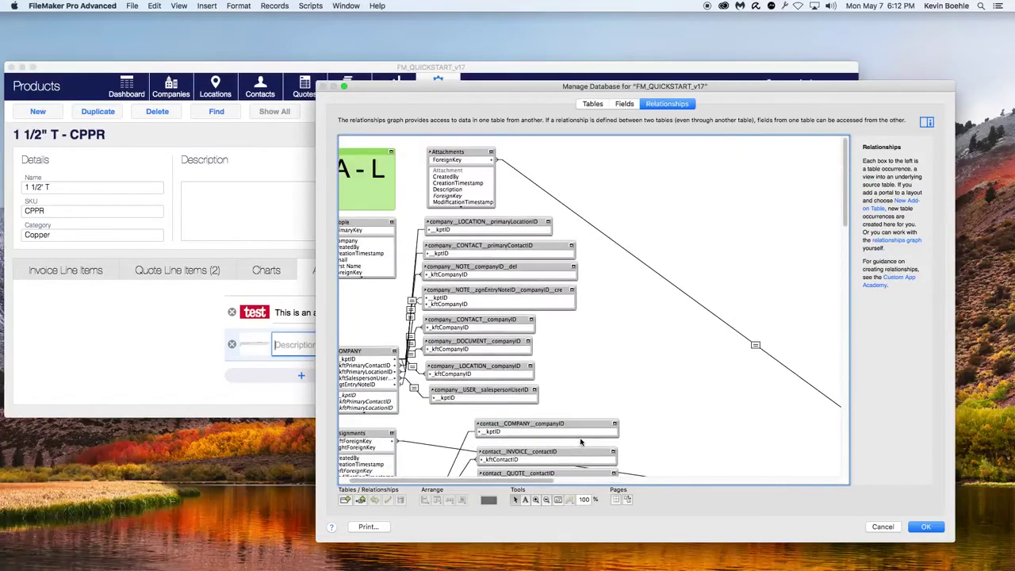
click(929, 529)
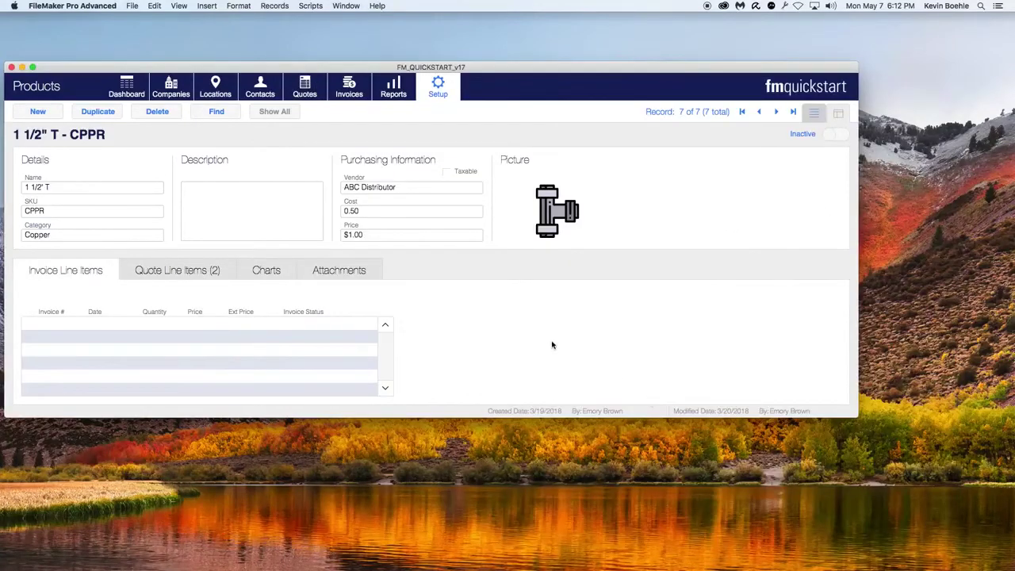
- Switch the Products layout to Layout mode with the toolbar shown and draw a portal about 260 by 101 pt in the empty area beyond its right edge
click(208, 6)
key(super+l)
click(210, 6)
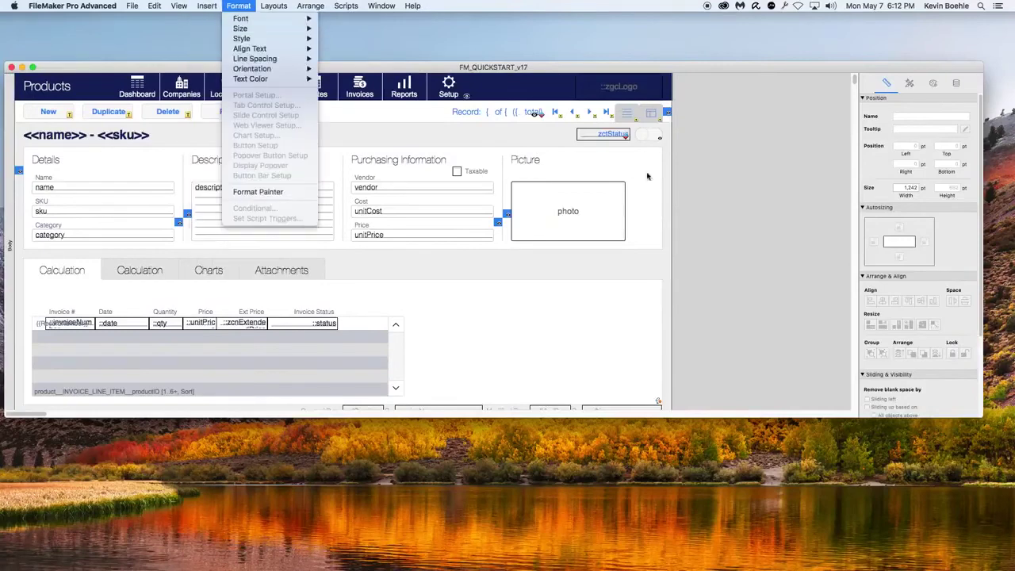
click(668, 174)
key(super+alt+s)
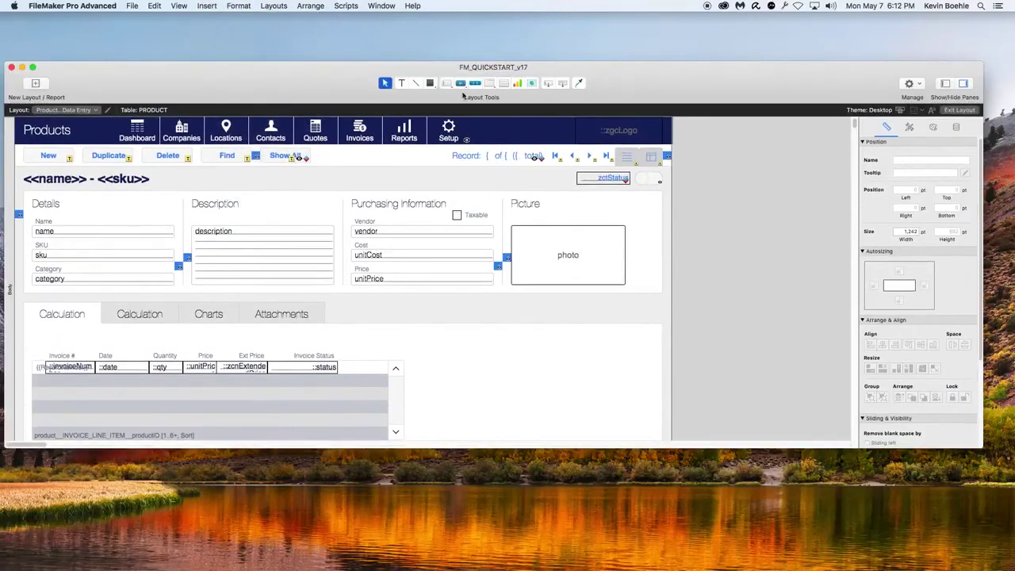
drag(689, 149, 827, 203)
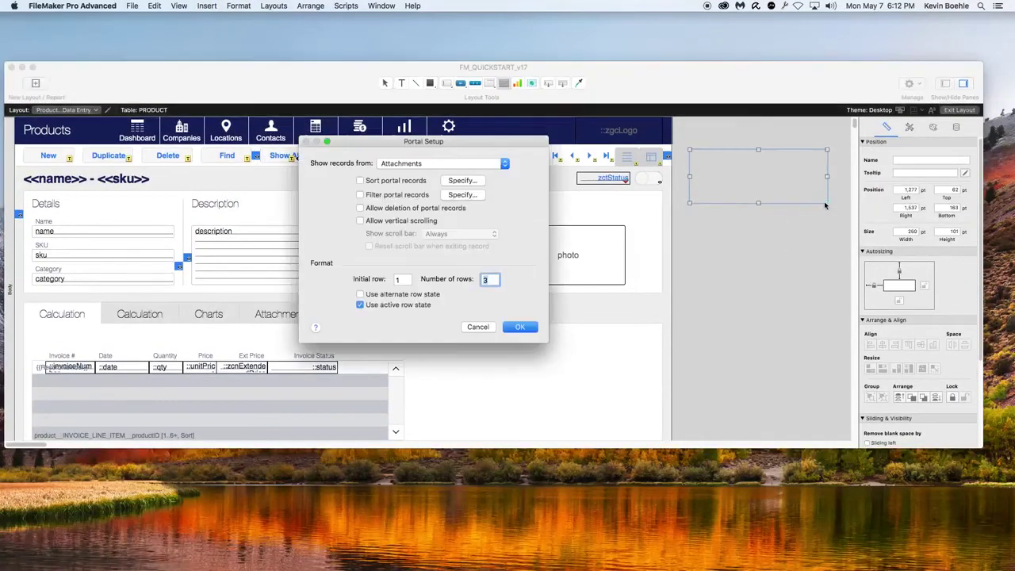
- Base the new portal on a new Addresses add-on table, keeping Addresses as the table name
click(481, 165)
scroll(453, 355, down, 10)
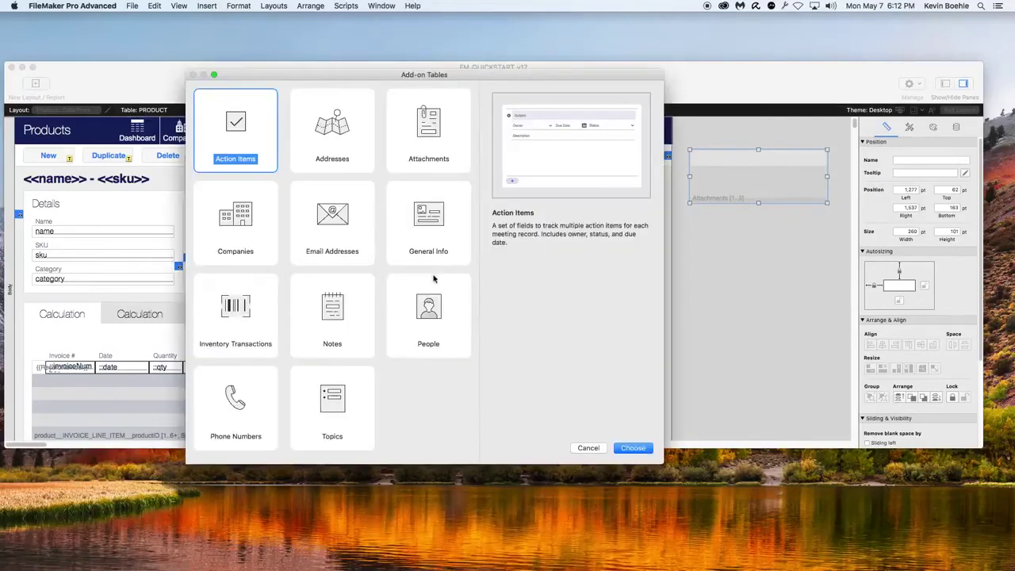
click(327, 140)
click(644, 453)
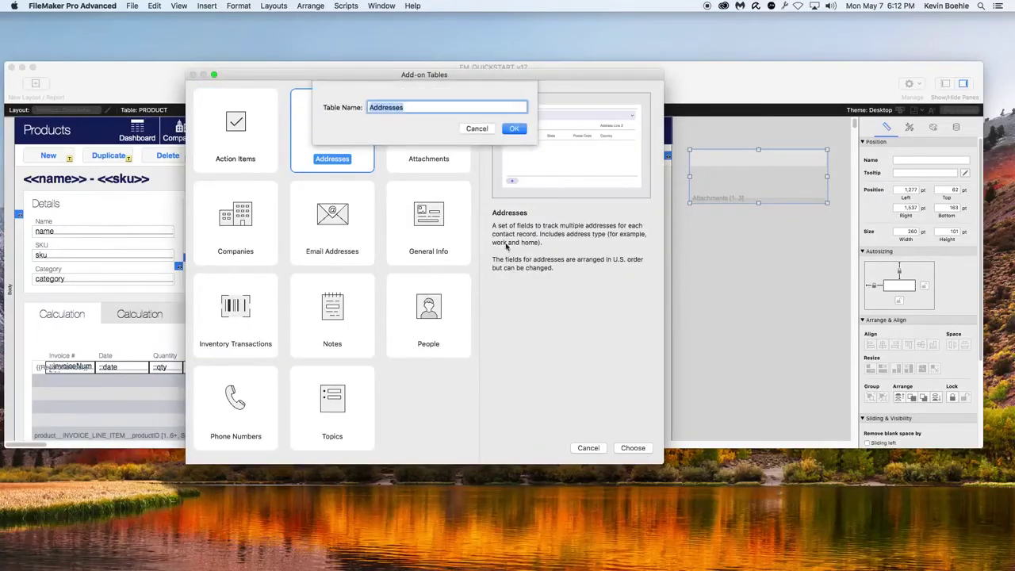
key(Return)
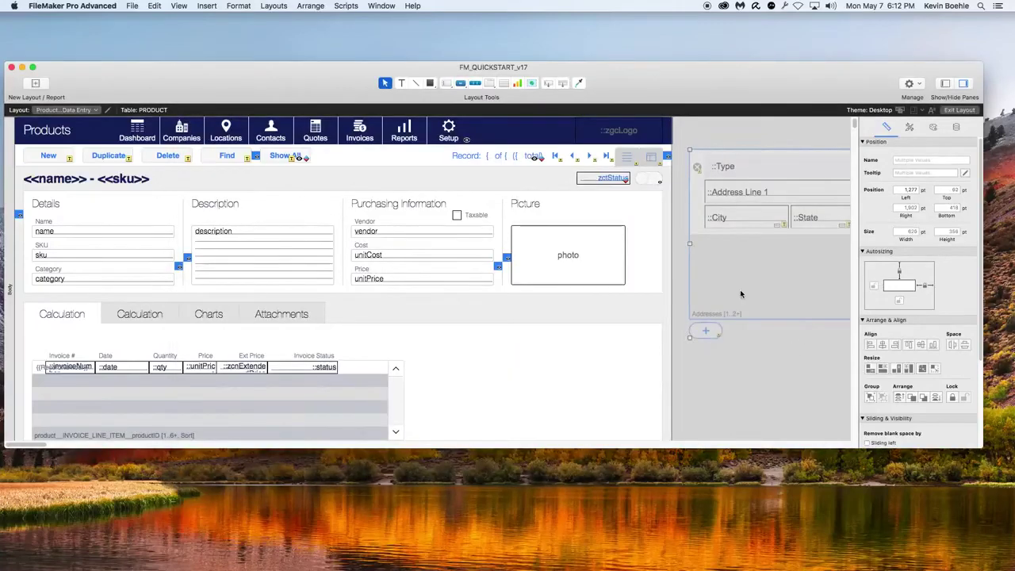
- Delete the Addresses portal from the layout and return to the product's Attachments tab in Browse mode
key(Delete)
key(super+b)
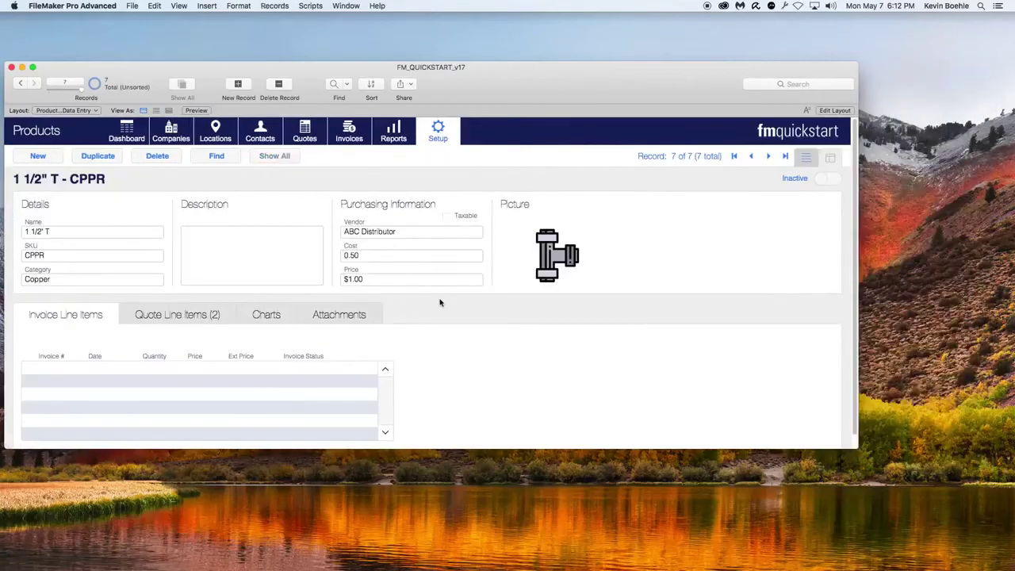
click(373, 314)
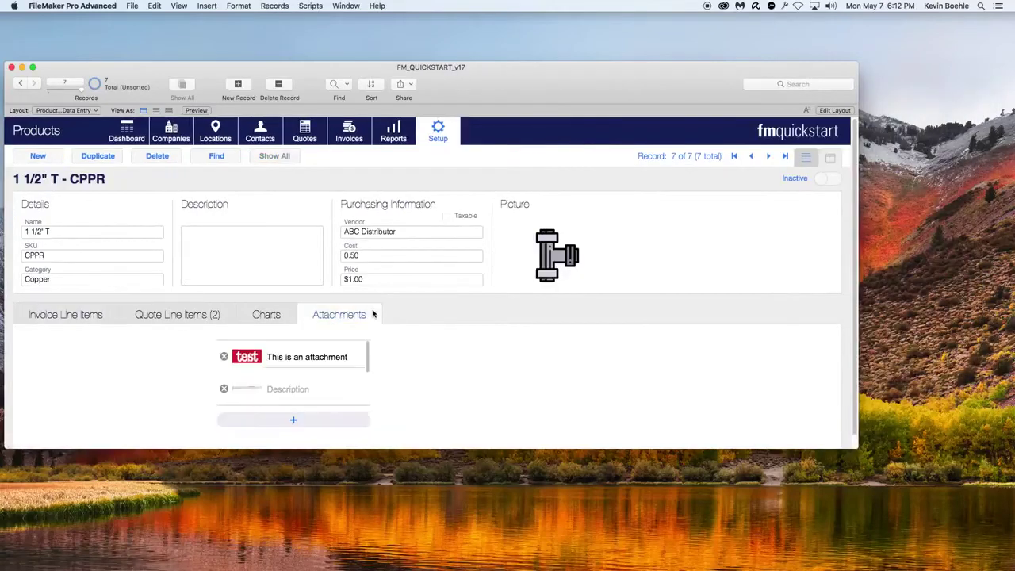